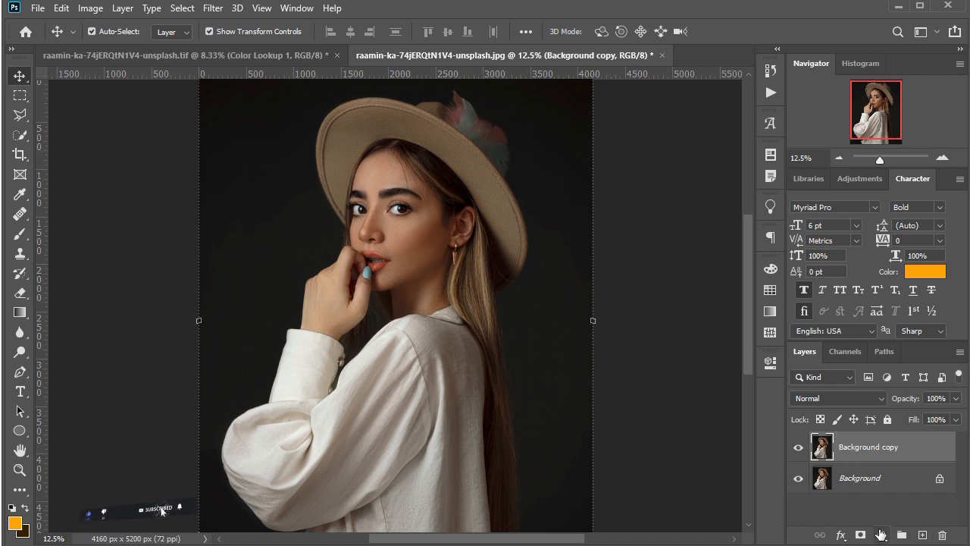
Add a Color Lookup adjustment layer using the Soft_Warming.look 3DLUT file, and compare the portrait with and without it
left_click(881, 535)
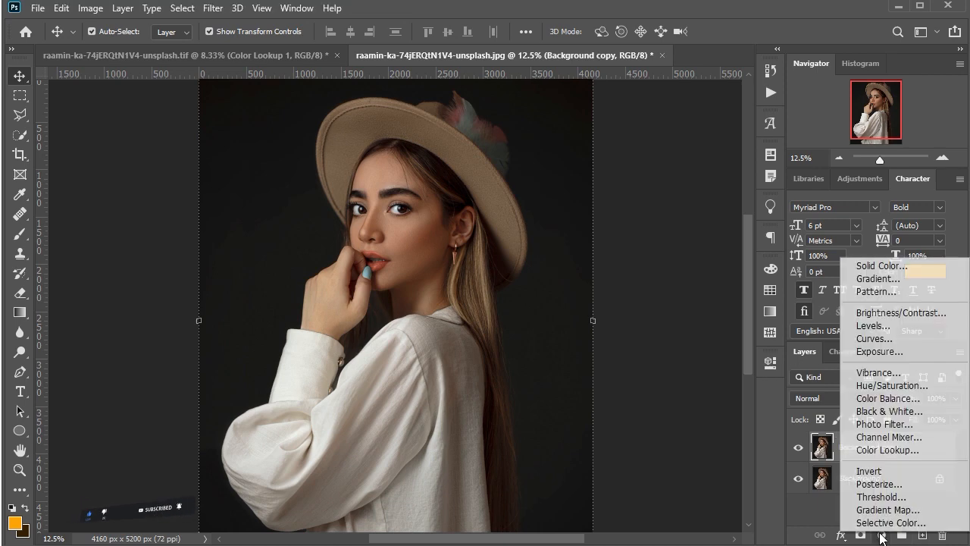
left_click(887, 449)
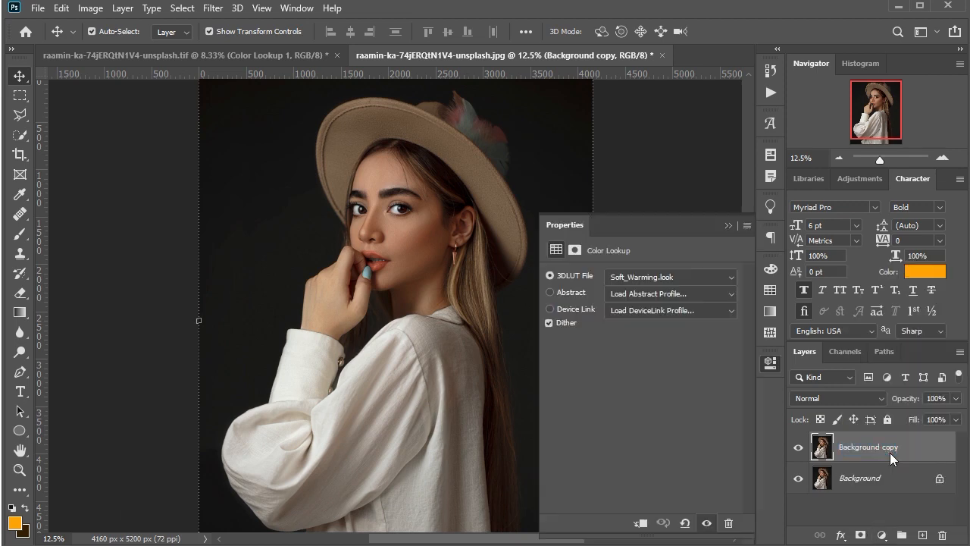
left_click(681, 275)
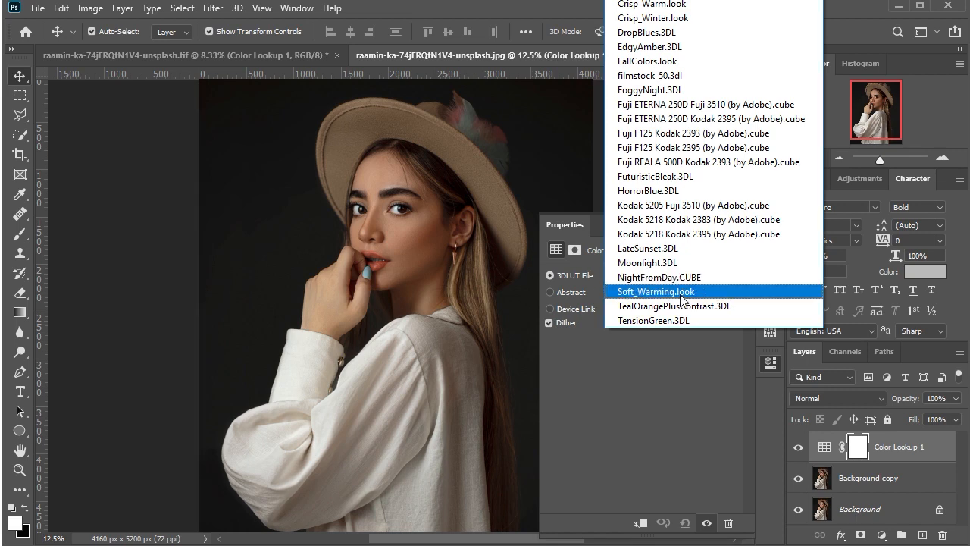
left_click(681, 292)
left_click(729, 226)
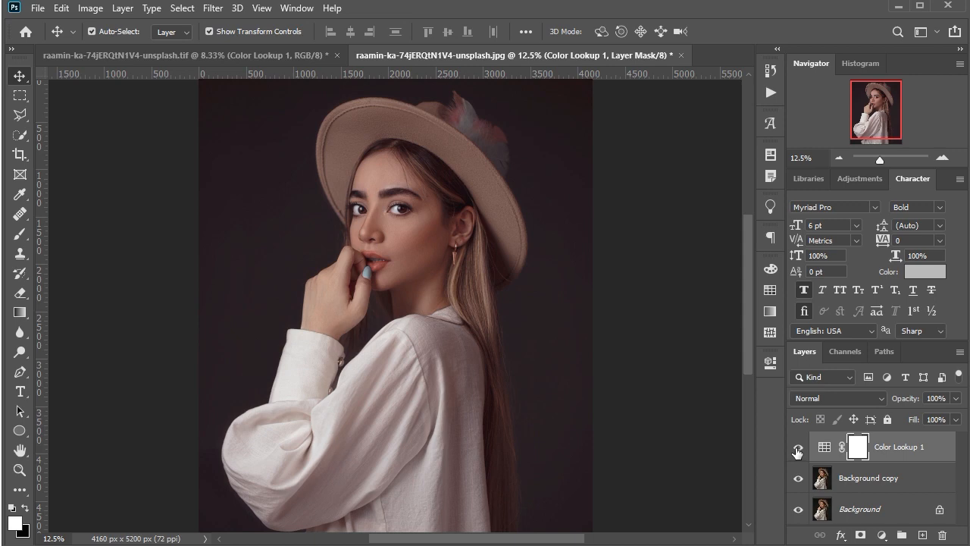
left_click(797, 452)
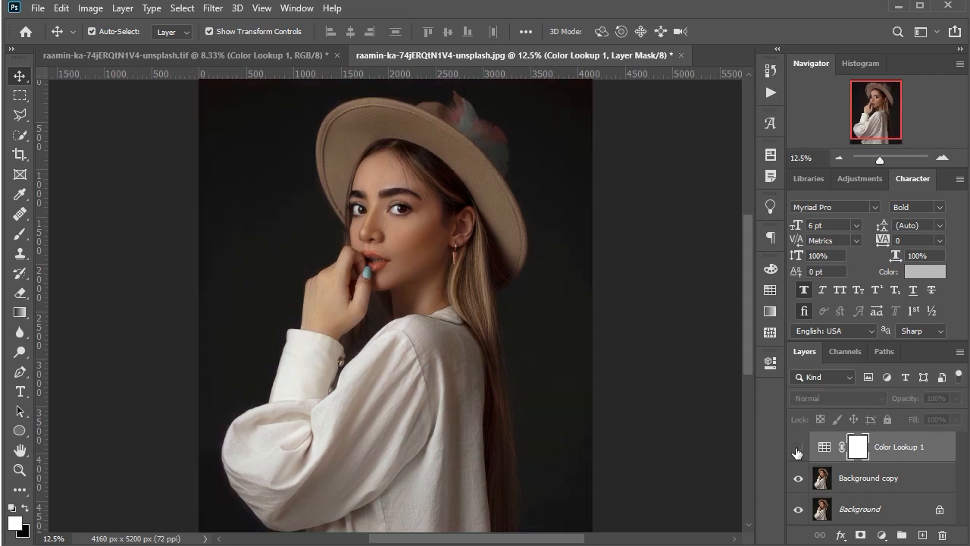
left_click(797, 452)
Stamp all visible layers into a new layer on top and convert it to a smart object
key("shift+ctrl+alt+e")
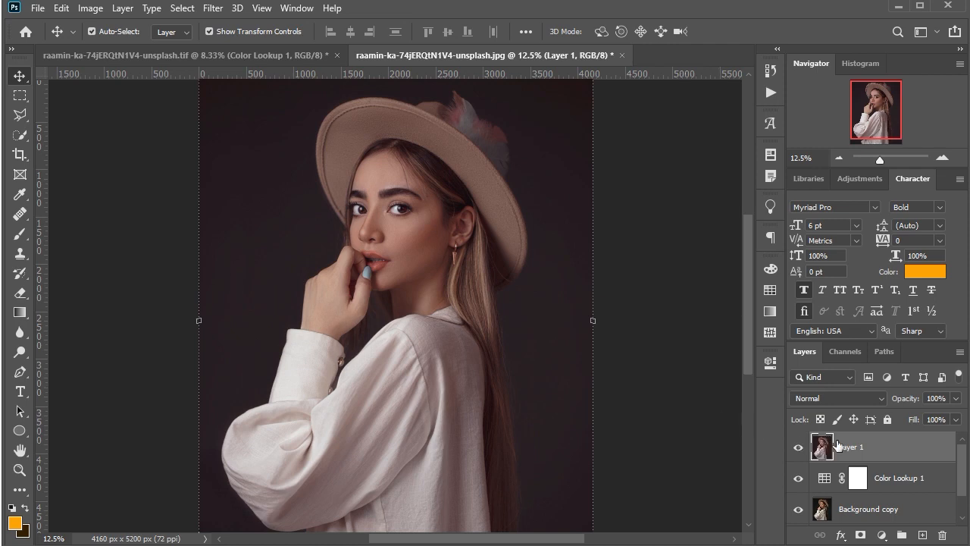
right_click(838, 447)
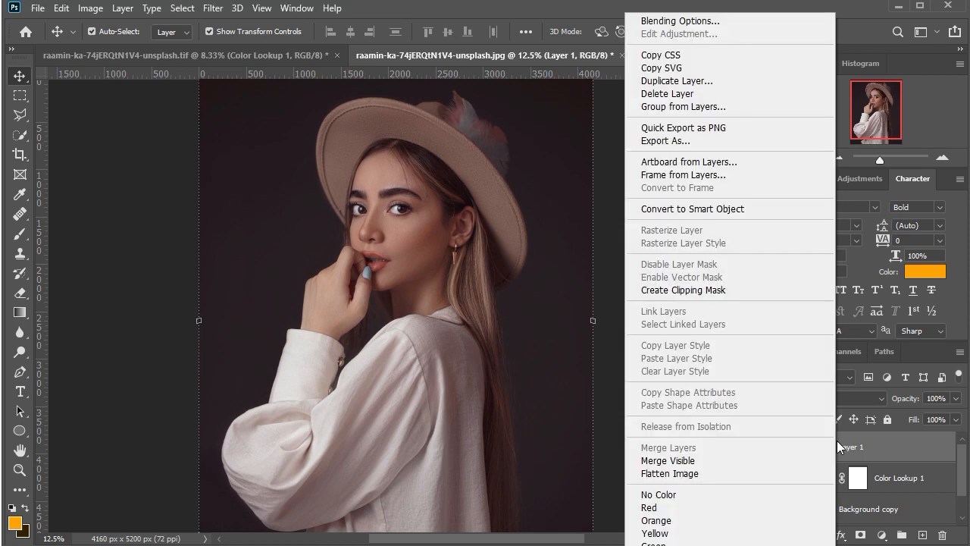
left_click(741, 209)
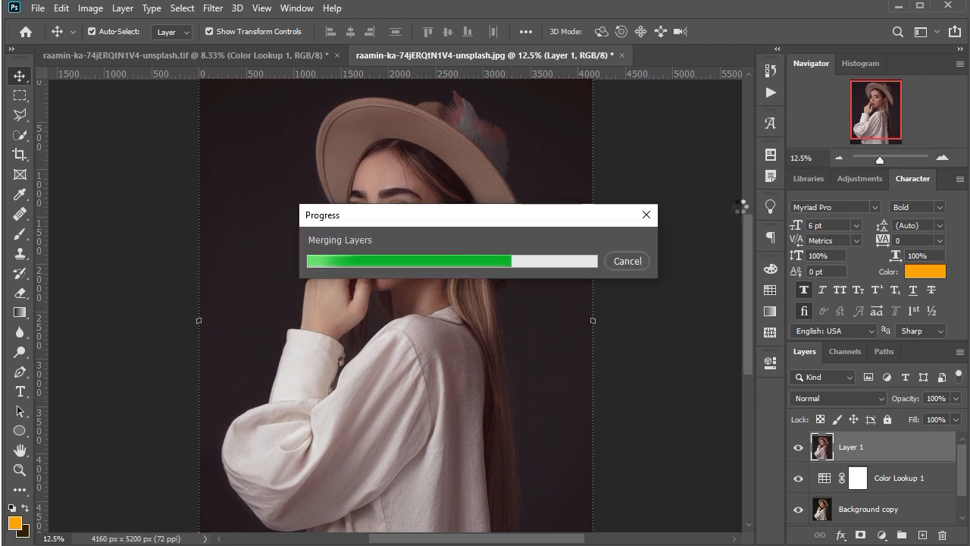
Start the Camera Raw Filter on the smart object and set Temperature to -27 and Tint to +15
left_click(213, 8)
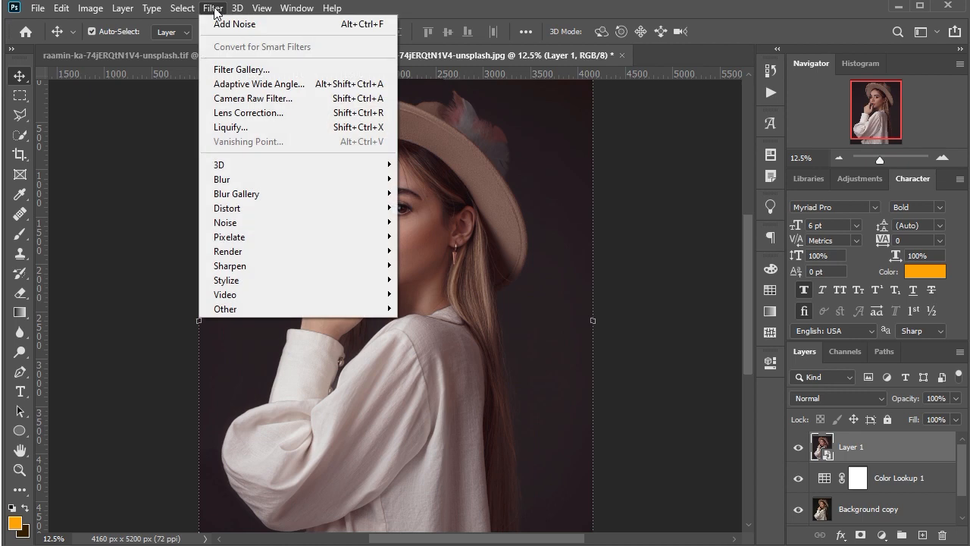
left_click(249, 98)
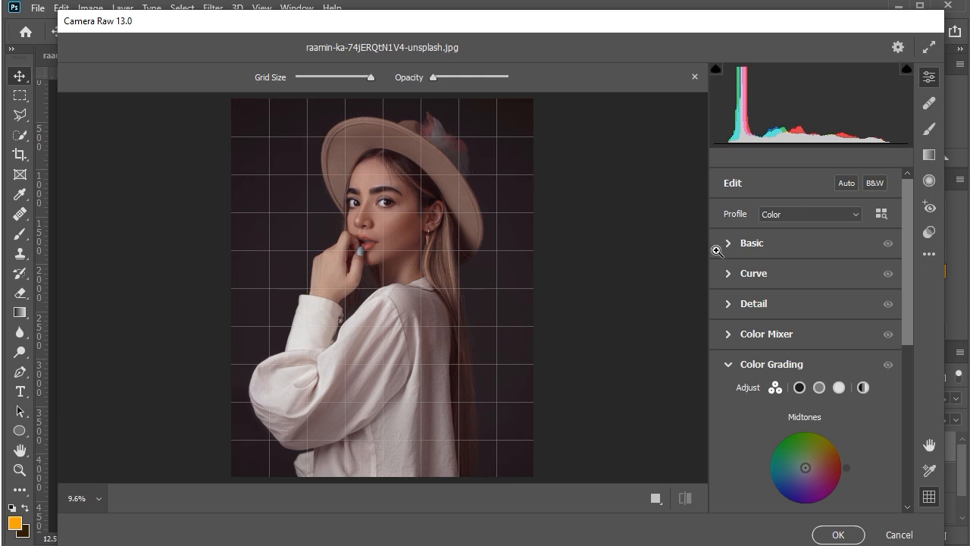
left_click(732, 247)
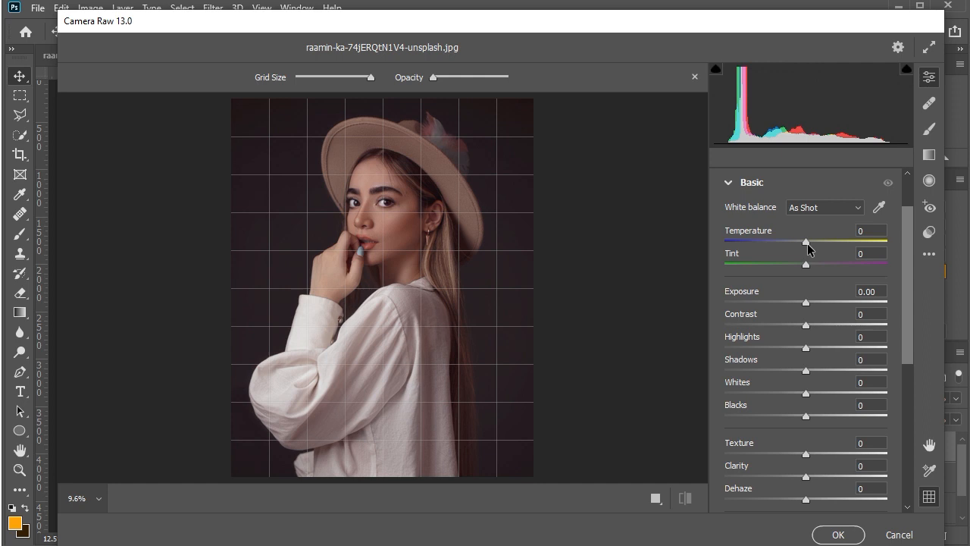
left_click_drag(808, 247, 786, 249)
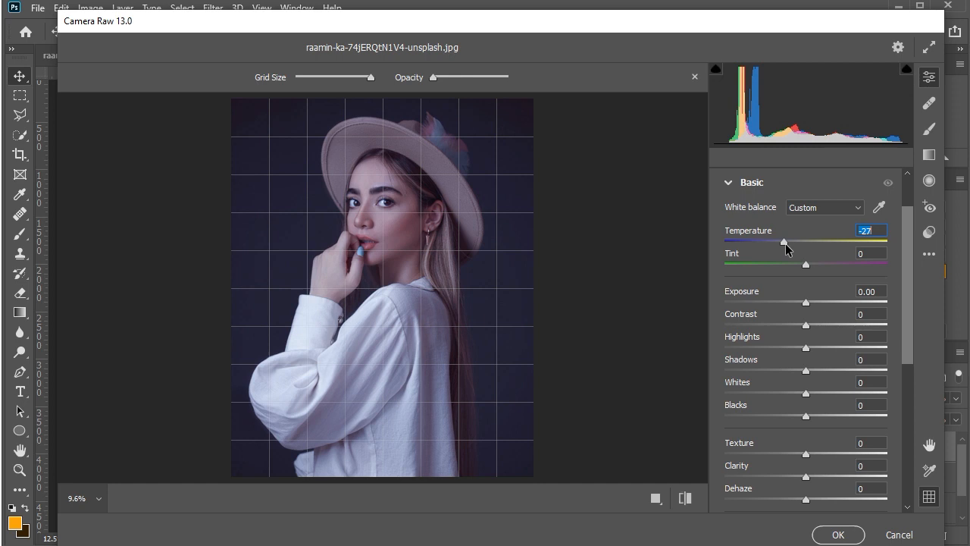
mouse_move(808, 266)
left_mouse_down()
mouse_move(797, 267)
mouse_move(822, 267)
left_mouse_up()
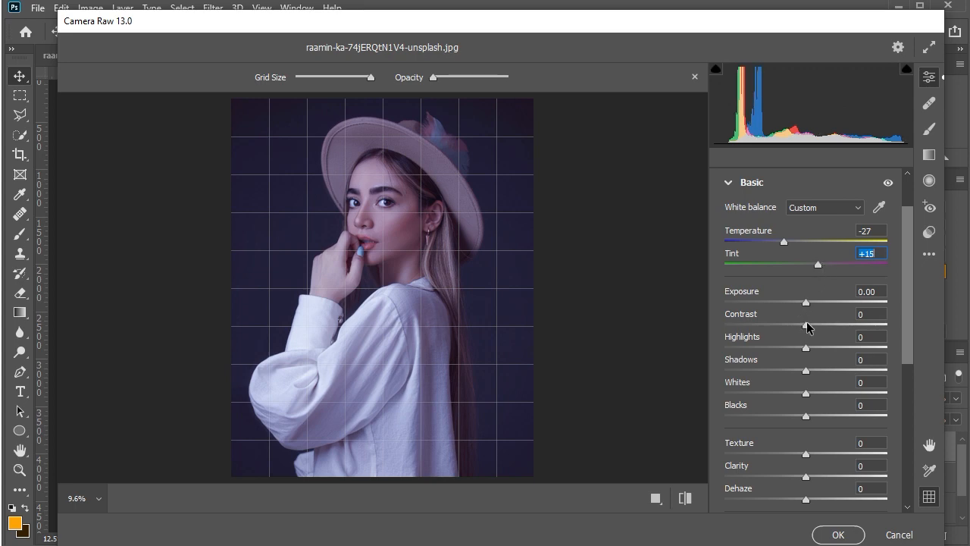
Set the basic tone values to Contrast -21, Highlights +12, Shadows -9 and Whites -7
mouse_move(806, 327)
left_mouse_down()
mouse_move(816, 326)
mouse_move(790, 327)
left_mouse_up()
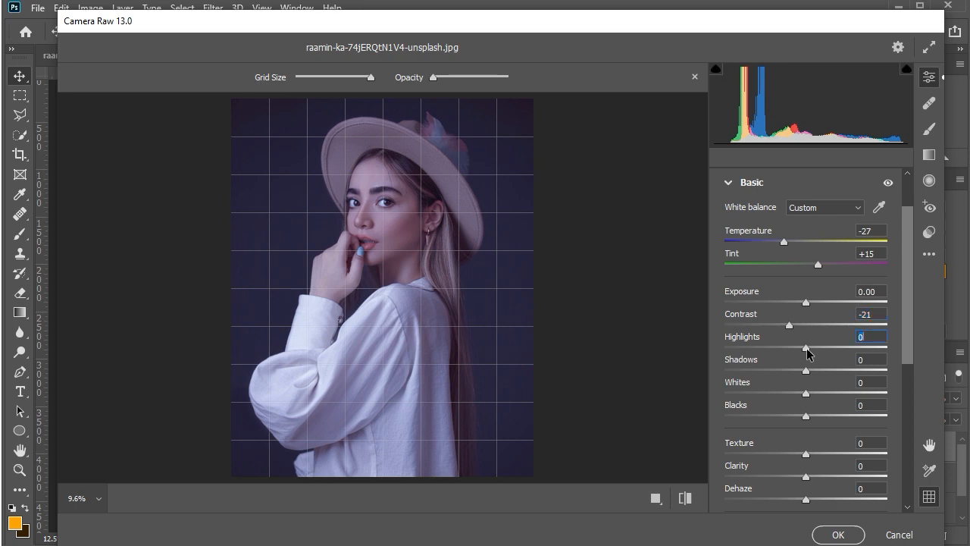
left_click_drag(808, 352, 799, 375)
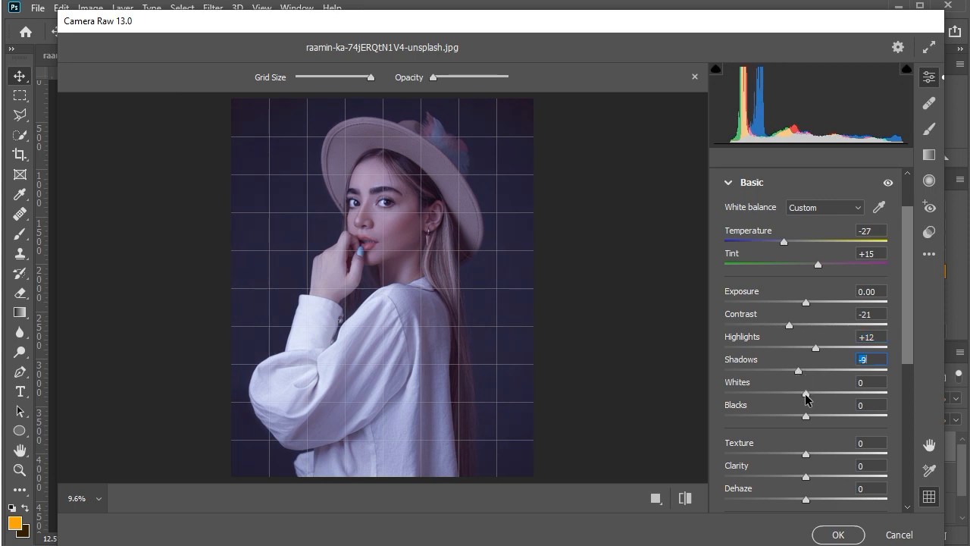
left_click_drag(807, 398, 801, 399)
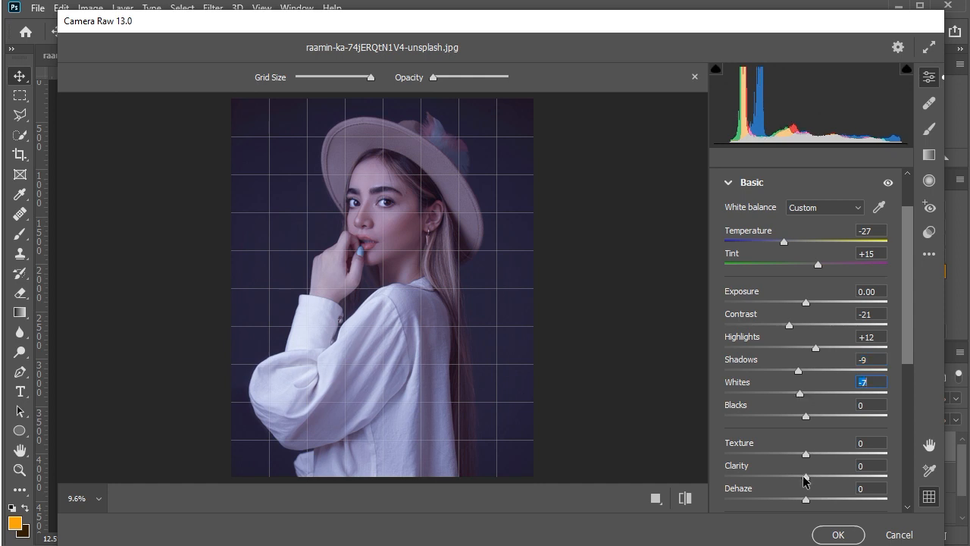
Set Clarity to -17 and Saturation to +15 in the basic adjustments
left_click_drag(804, 476, 793, 477)
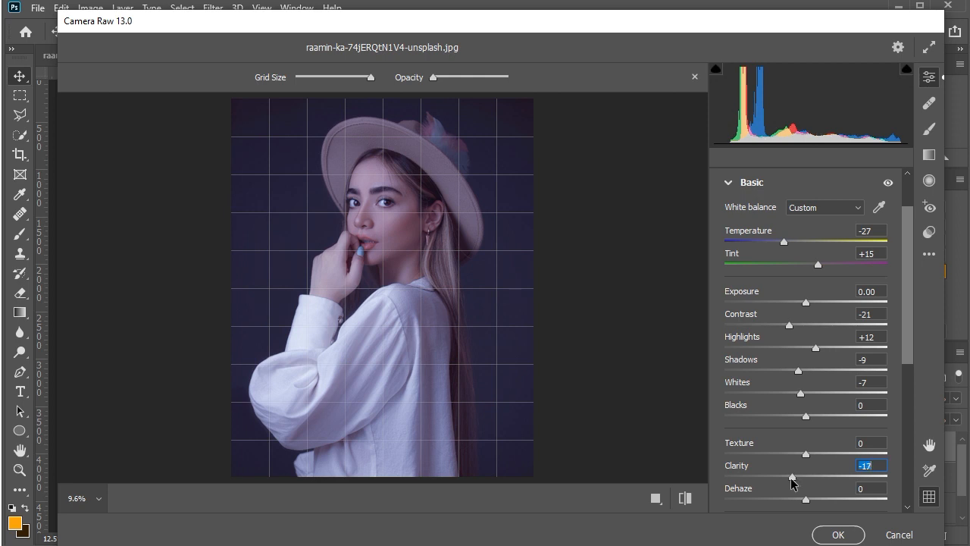
scroll(826, 445, "down", 5)
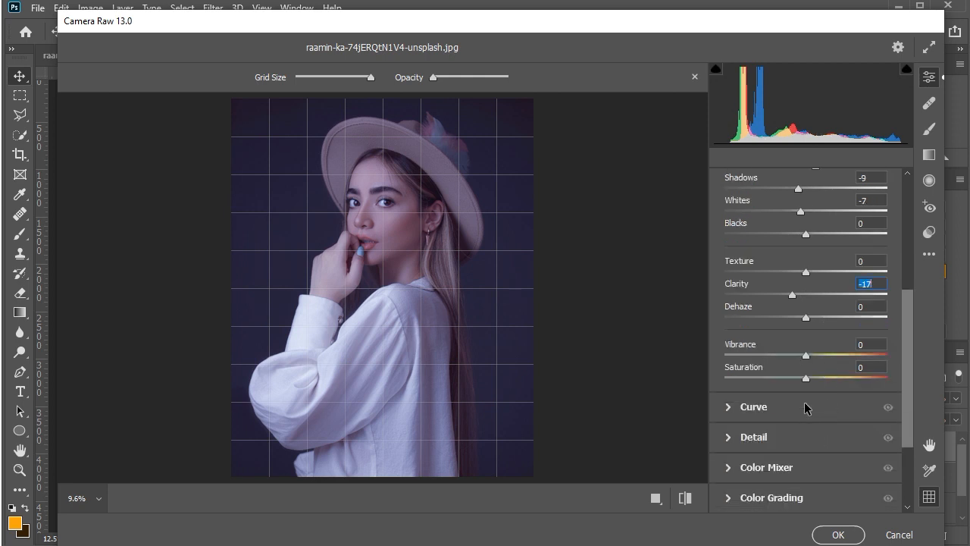
left_click_drag(806, 378, 818, 378)
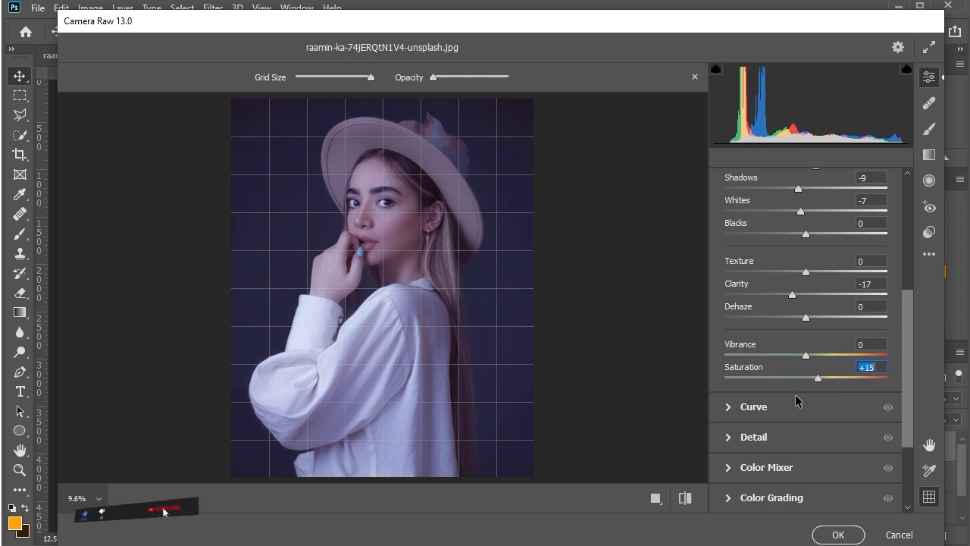
Inspect the face at 100% zoom and compare the portrait before and after the basic adjustments
left_click(383, 220)
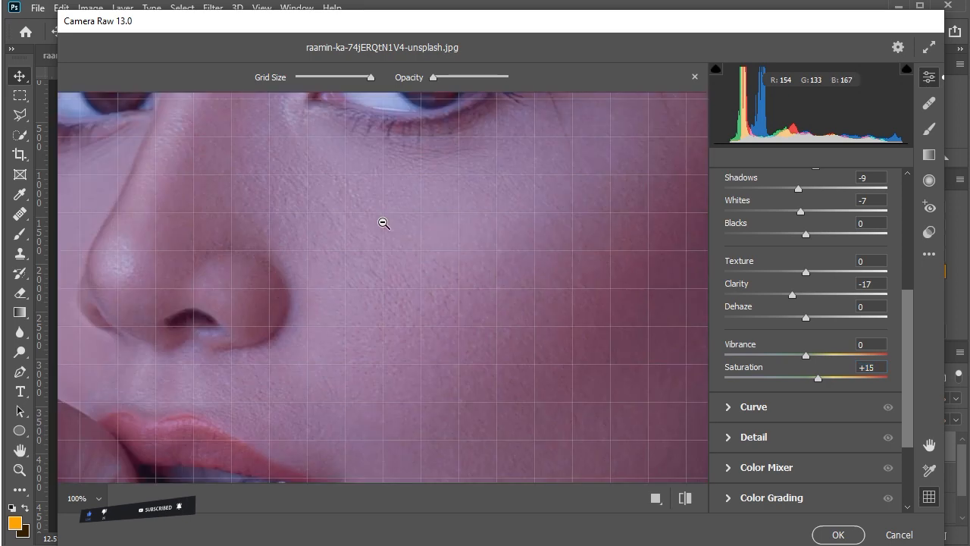
left_click(383, 223)
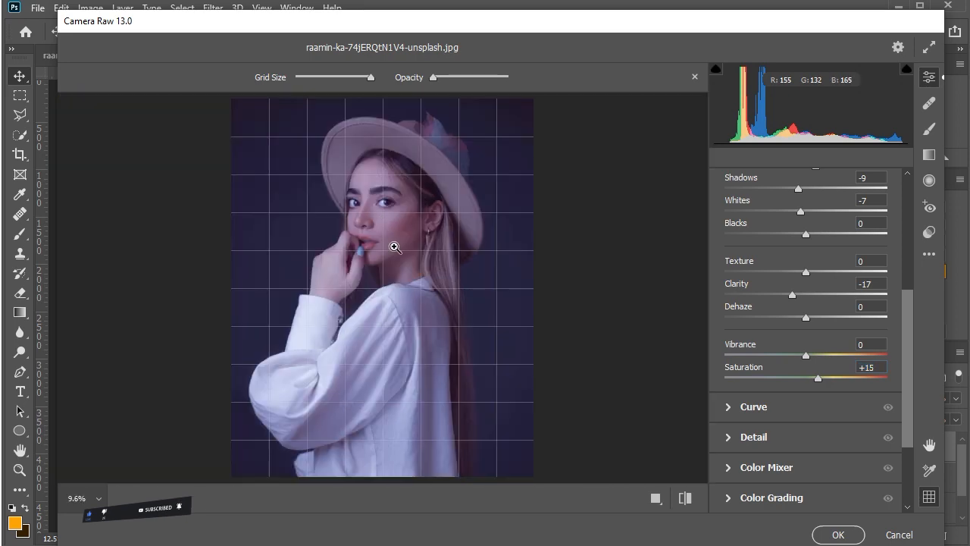
left_click(683, 503)
left_click(684, 501)
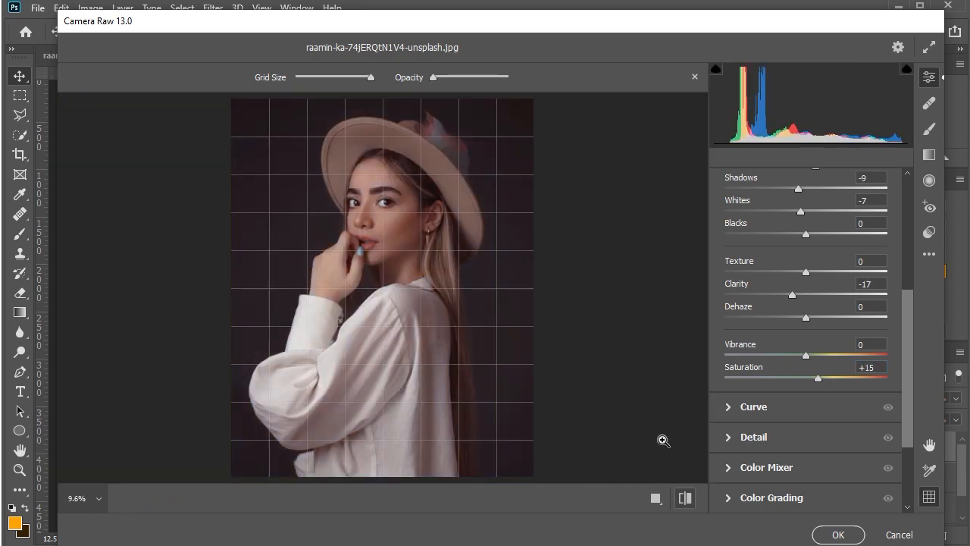
left_click(784, 408)
scroll(783, 397, "down", 2)
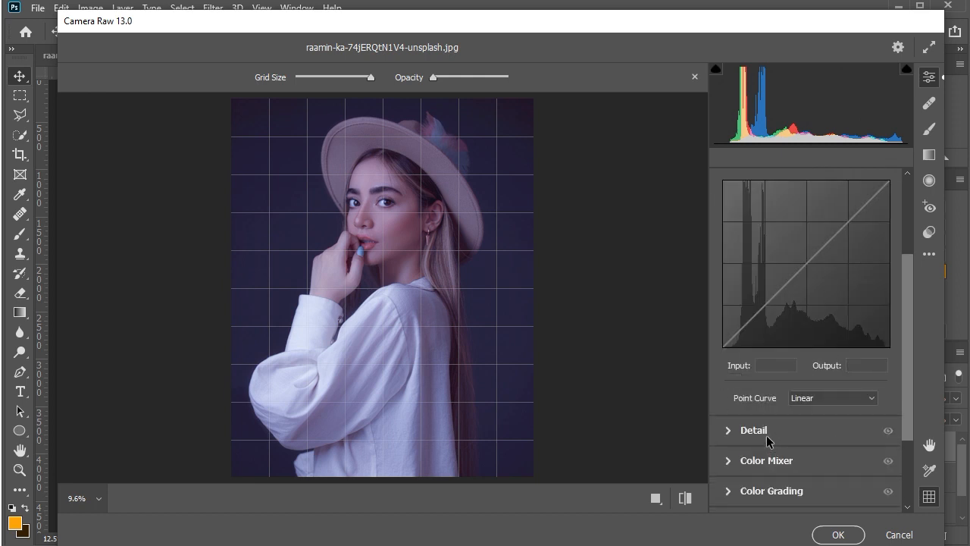
left_click(766, 434)
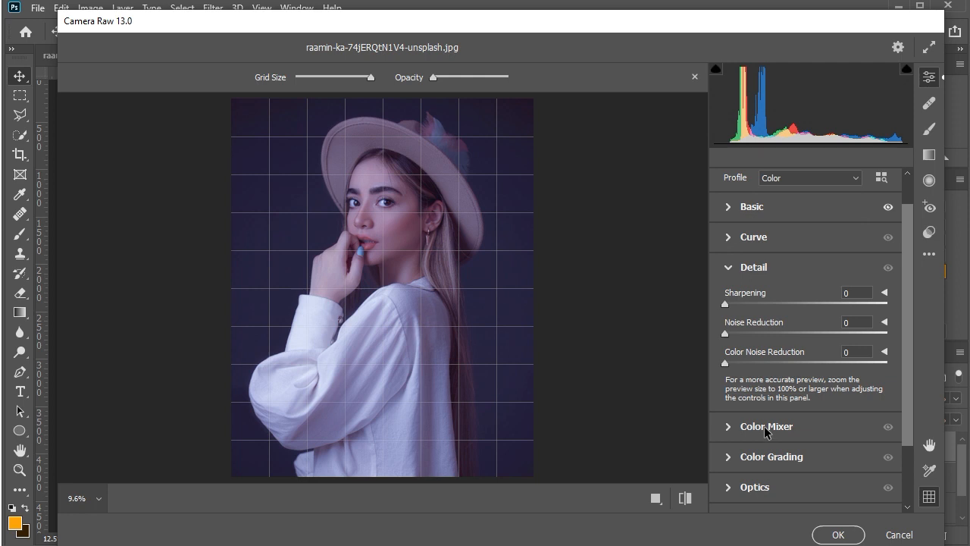
In the Color Mixer, set the blues' Hue to +11 and the purples' Hue to +7 and Luminance to -5
left_click(763, 426)
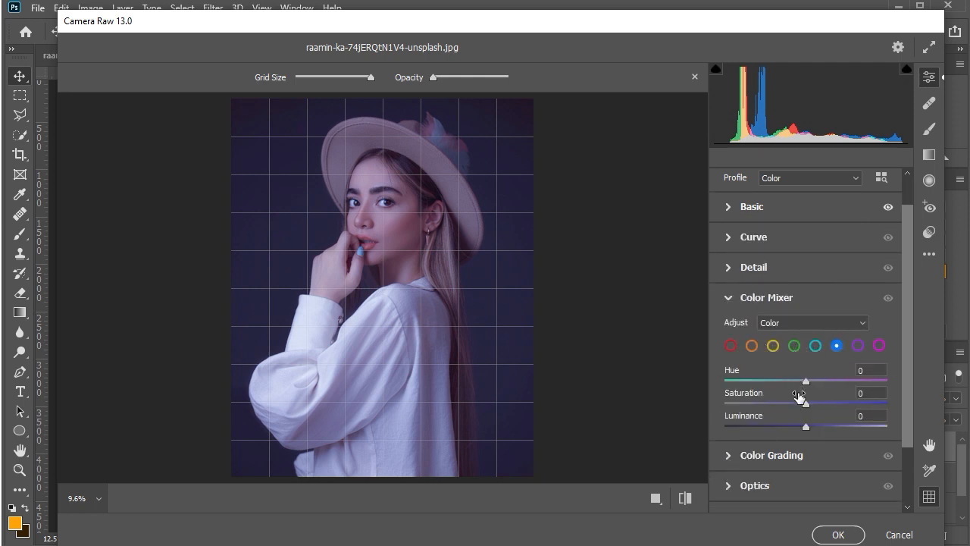
left_click_drag(806, 384, 816, 384)
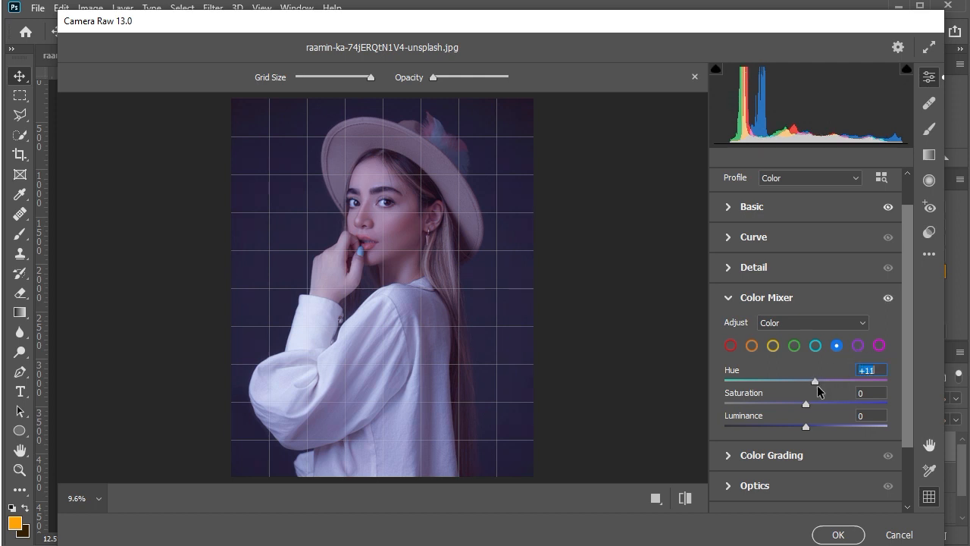
left_click(858, 345)
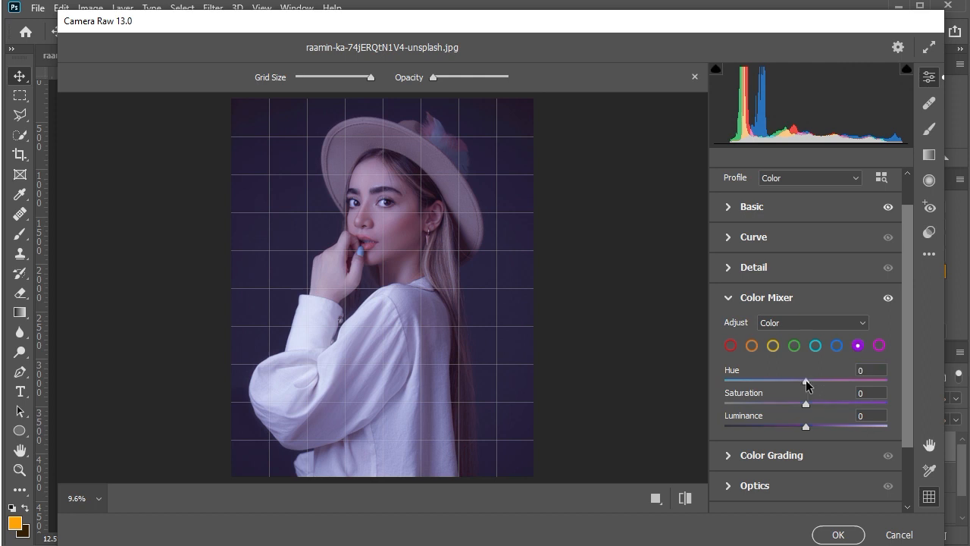
left_click(808, 384)
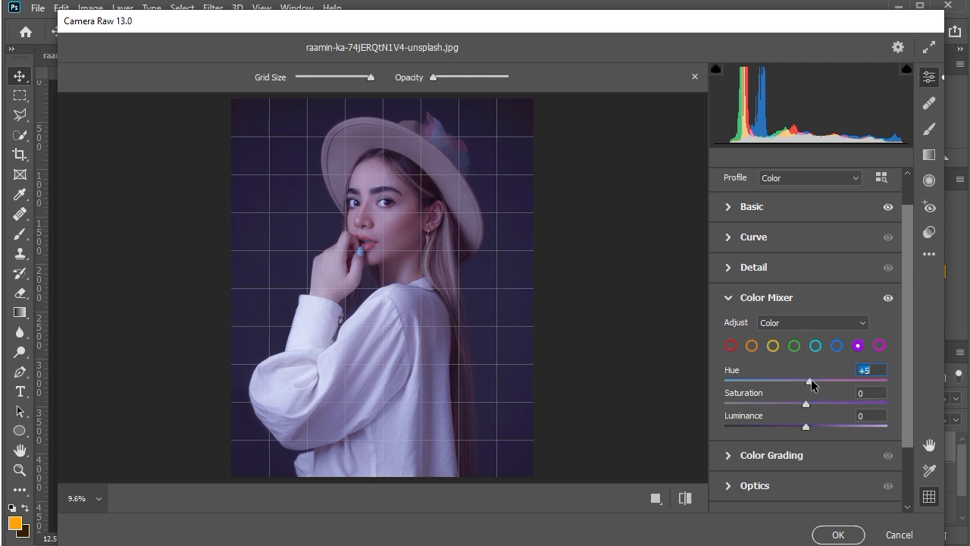
left_click_drag(811, 381, 812, 380)
left_click_drag(806, 428, 802, 428)
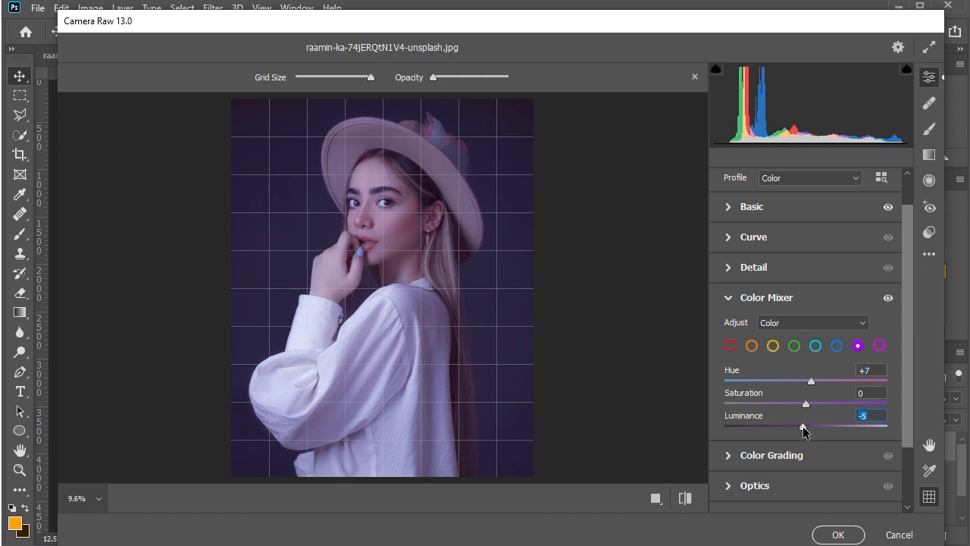
Set the magentas' Hue to -6 and Saturation to +10 in the Color Mixer
left_click(878, 346)
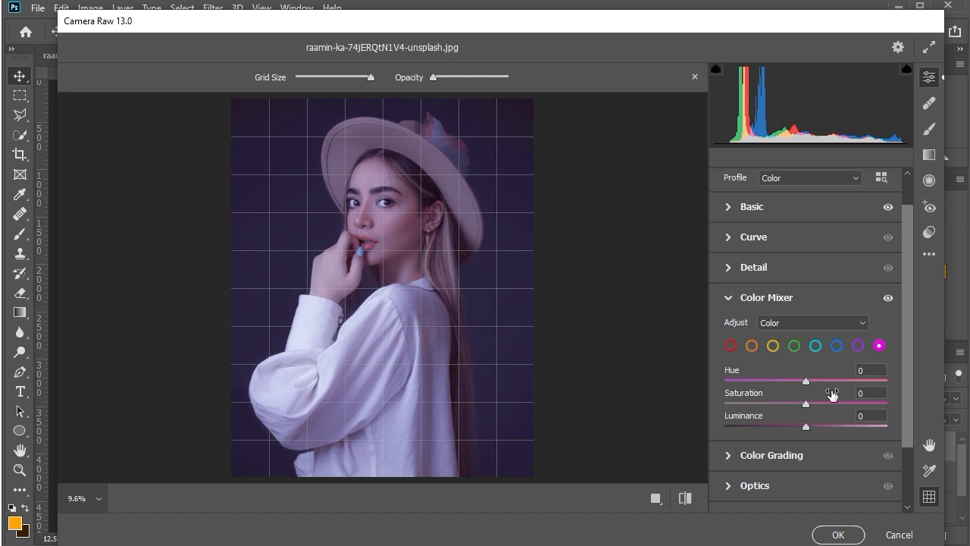
left_click(801, 379)
left_click_drag(802, 379, 817, 410)
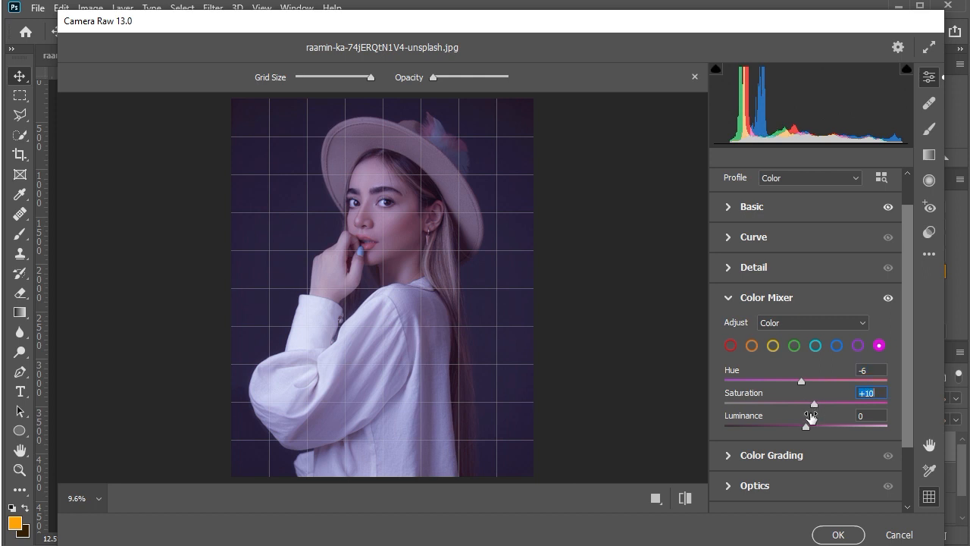
Raise the Color Mixer Saturation of the reds to +15 and of the oranges to +3
left_click(731, 346)
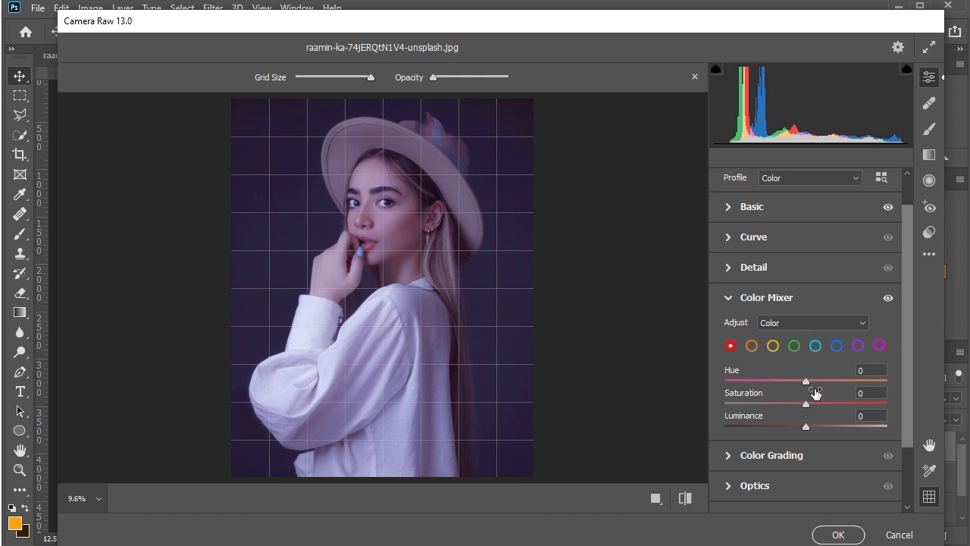
left_click_drag(807, 404, 818, 404)
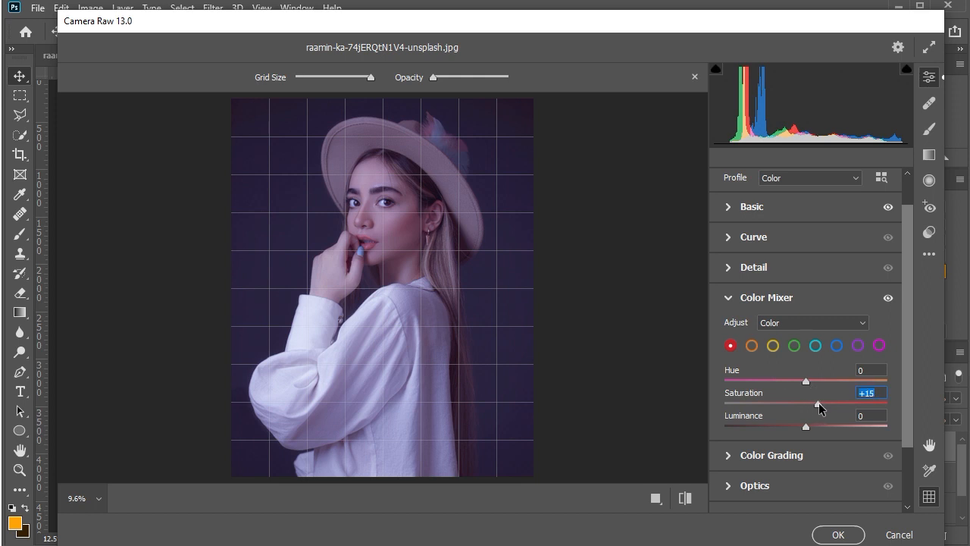
left_click(752, 346)
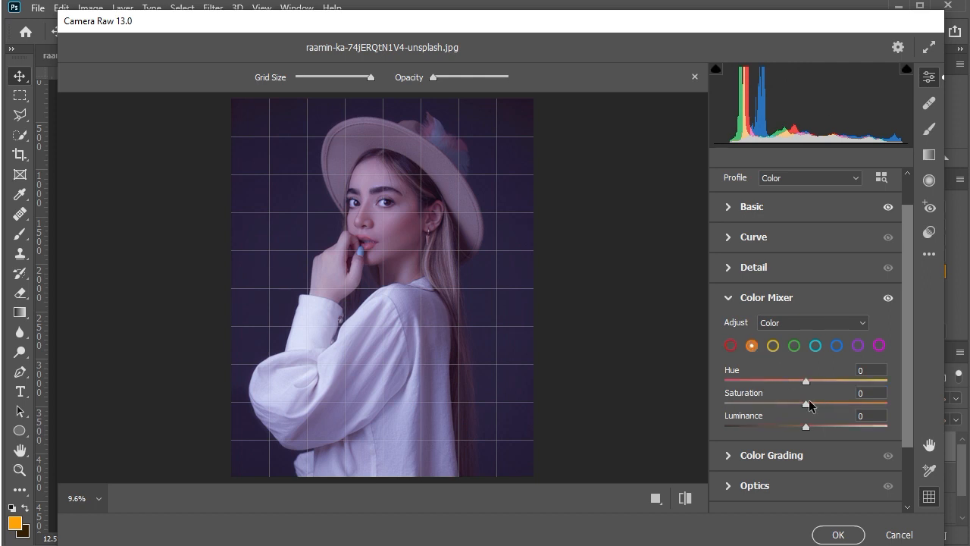
left_click_drag(808, 405, 810, 407)
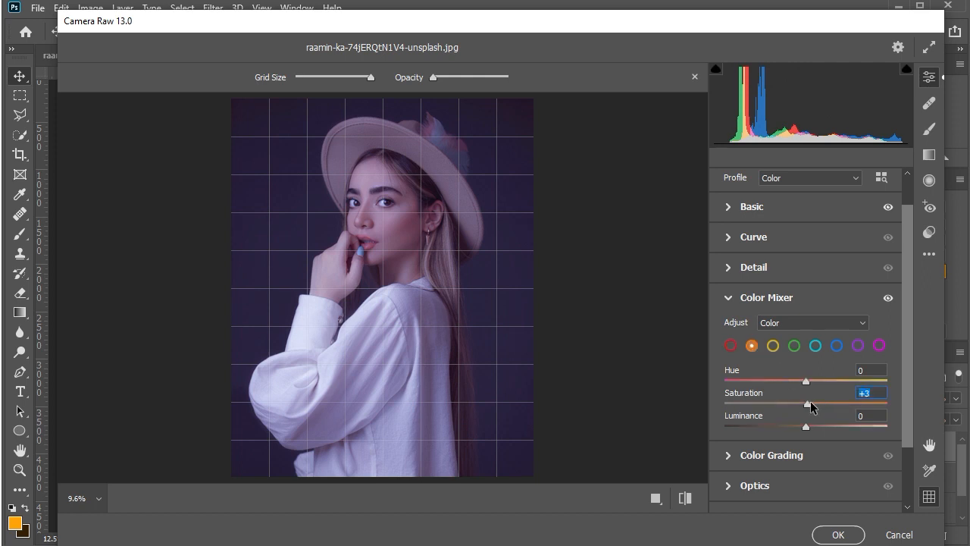
In Color Grading, tint the midtones with Hue 321 and Saturation 9
left_click(823, 464)
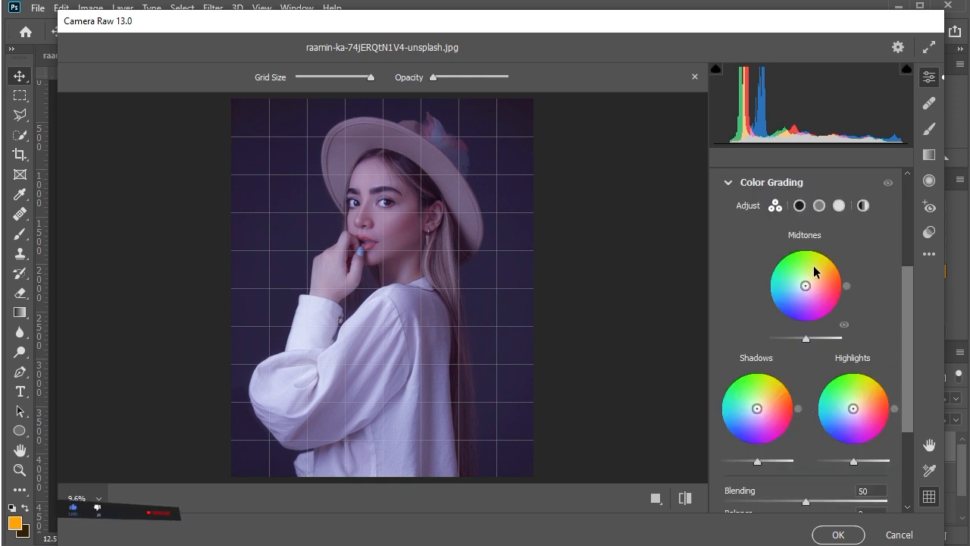
left_click(803, 240)
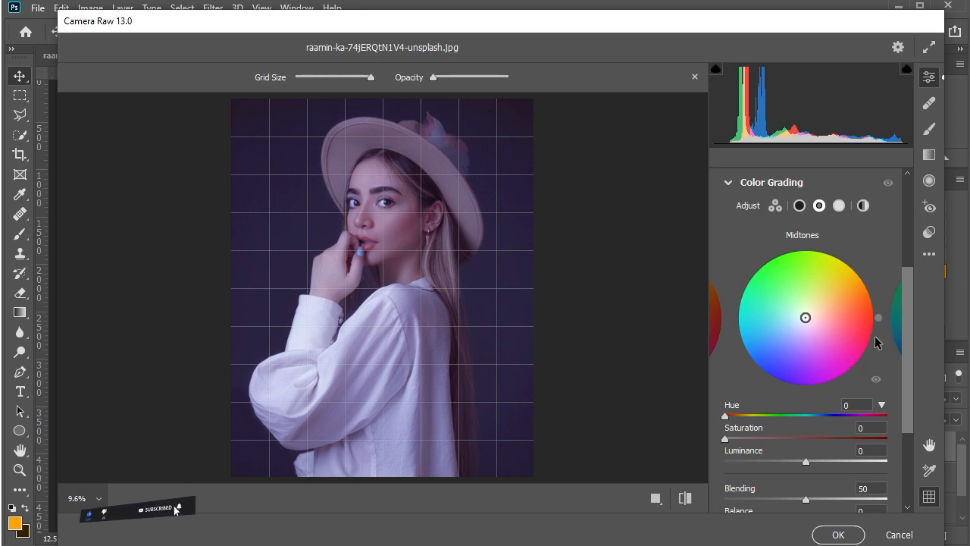
left_click_drag(879, 322, 876, 297)
left_click_drag(877, 353, 868, 353)
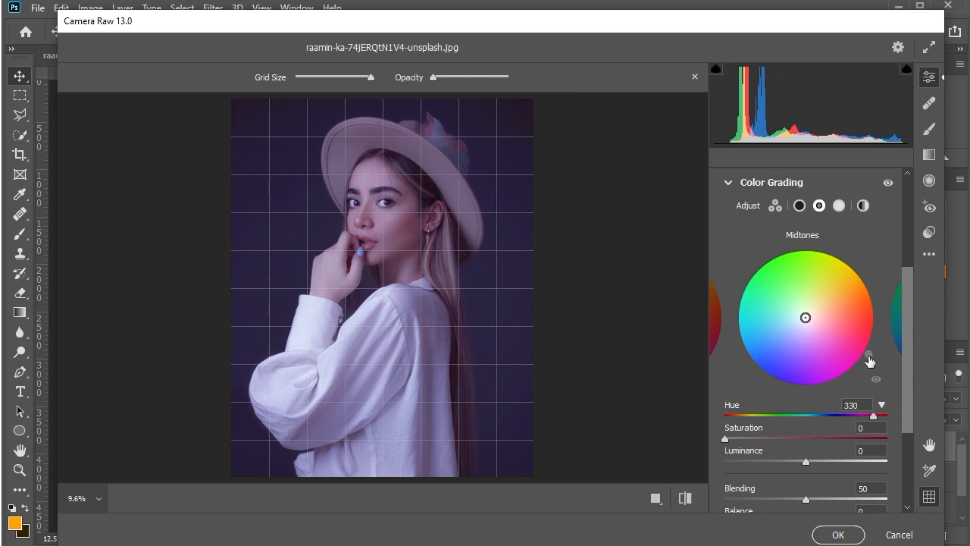
left_click(725, 439)
left_click_drag(728, 438, 740, 438)
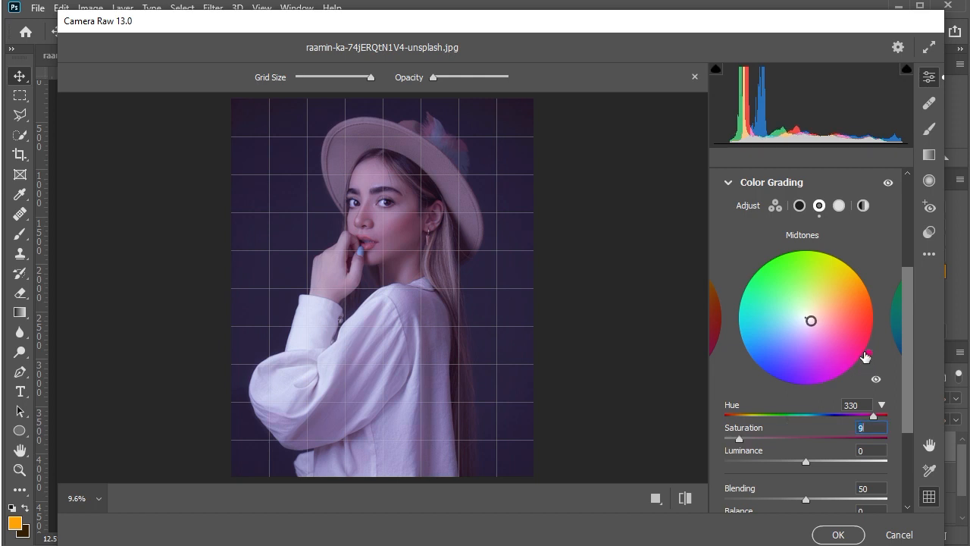
left_click_drag(869, 357, 861, 363)
left_click_drag(861, 363, 855, 366)
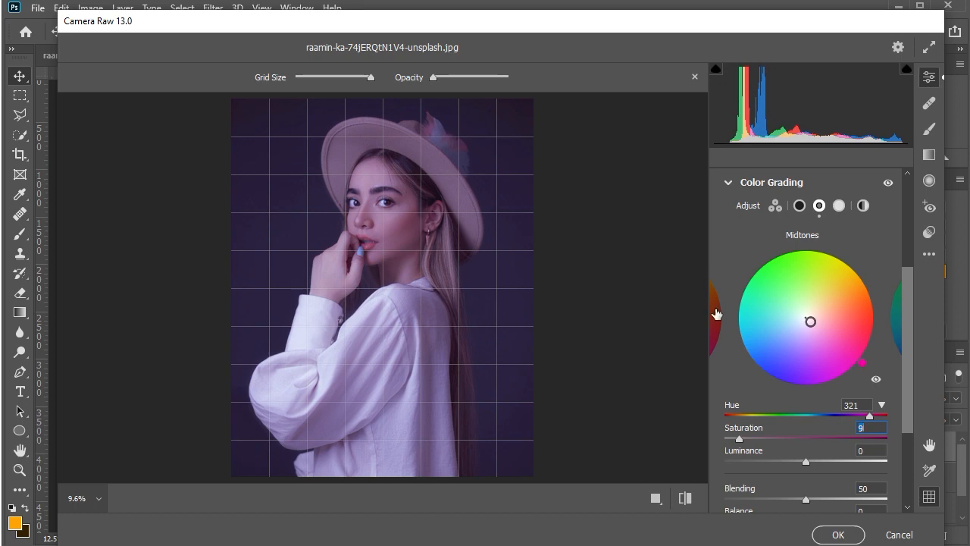
Compare the face before and after the grading at 100% zoom, and apply the Camera Raw adjustments to the layer
left_click(368, 204)
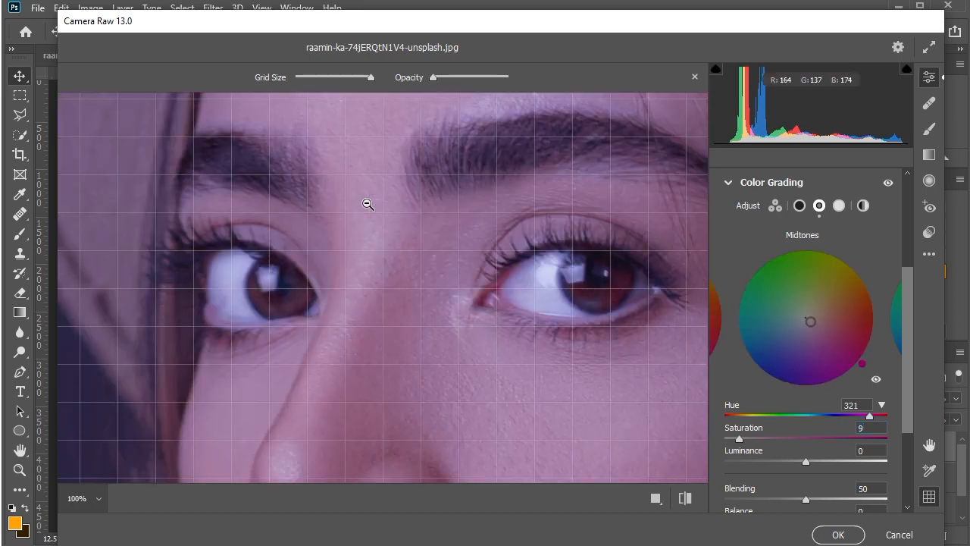
left_click(685, 498)
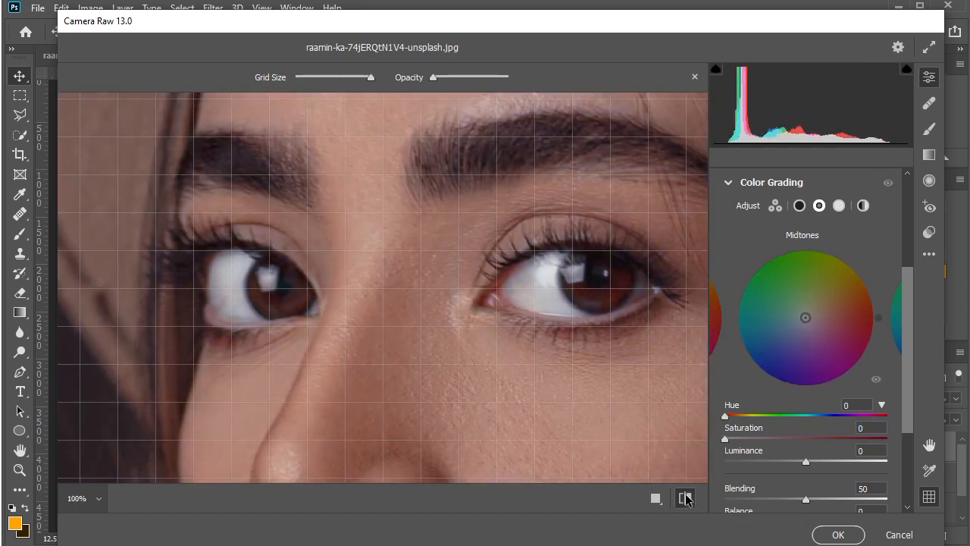
left_click(684, 498)
left_click(459, 291)
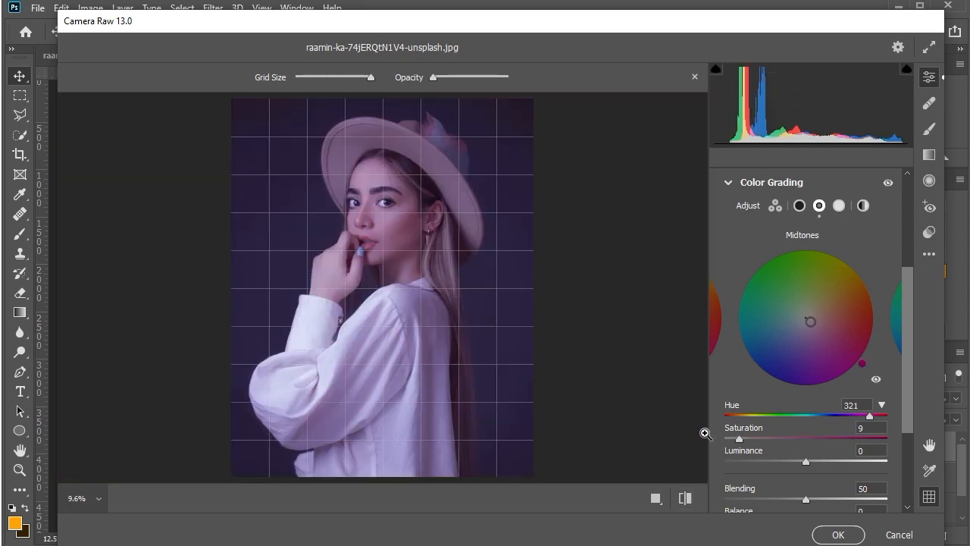
left_click(839, 535)
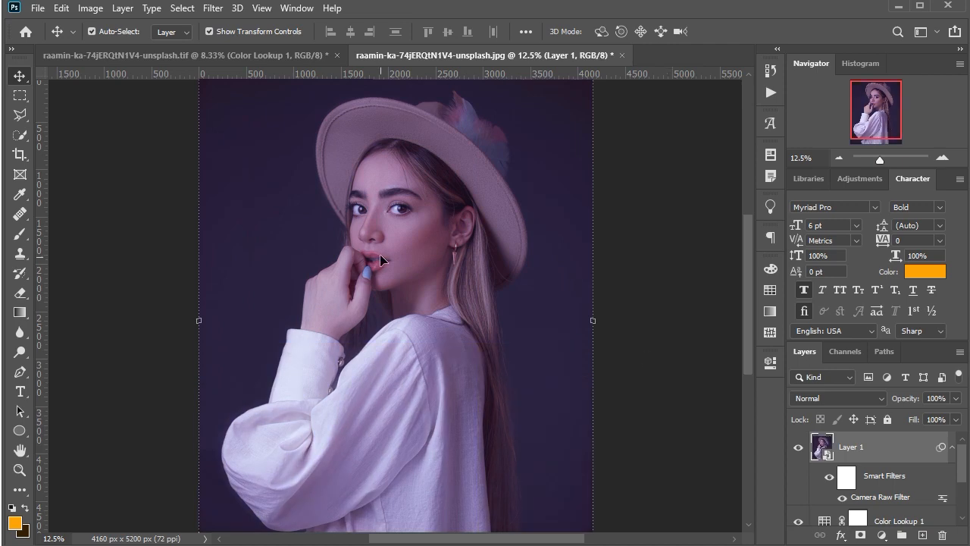
With the whole portrait in view and Color Lookup 1 hidden, toggle Layer 1's visibility to compare the original with the graded portrait
scroll(397, 219, "down", 2)
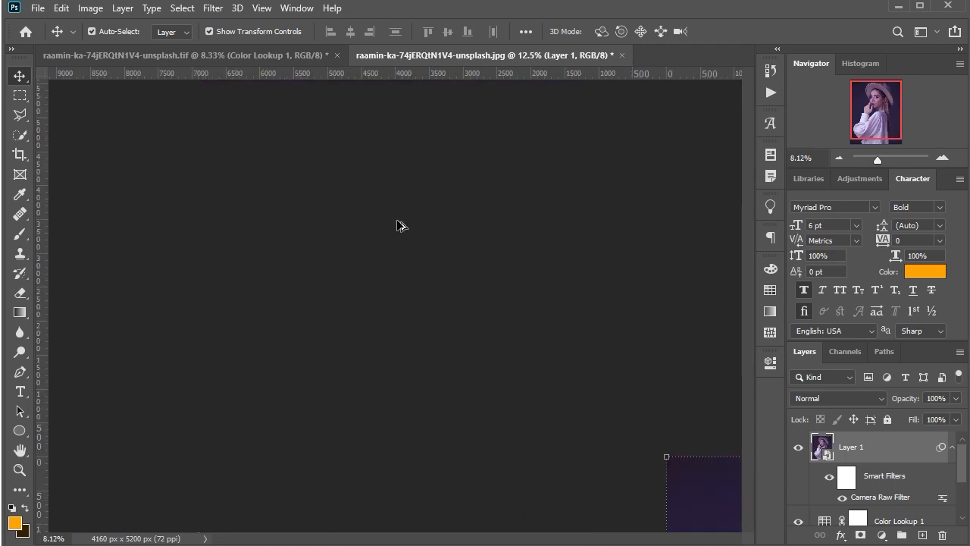
left_click(596, 271)
scroll(445, 269, "up", 1)
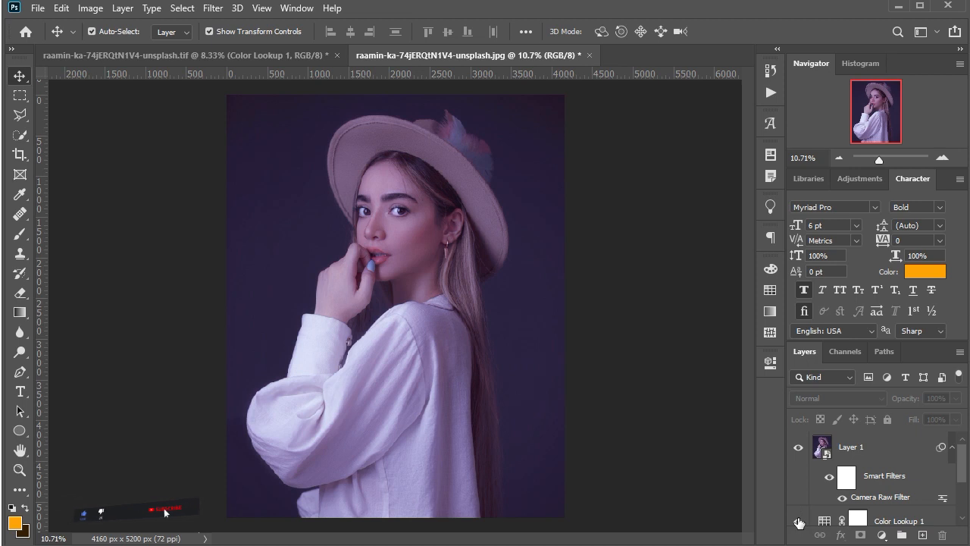
left_click(802, 449)
left_click(801, 448)
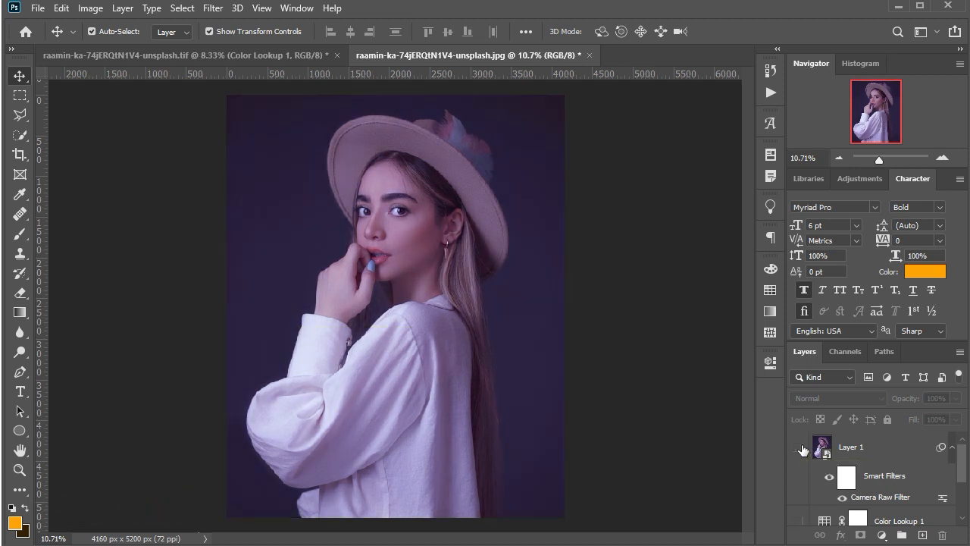
left_click(802, 449)
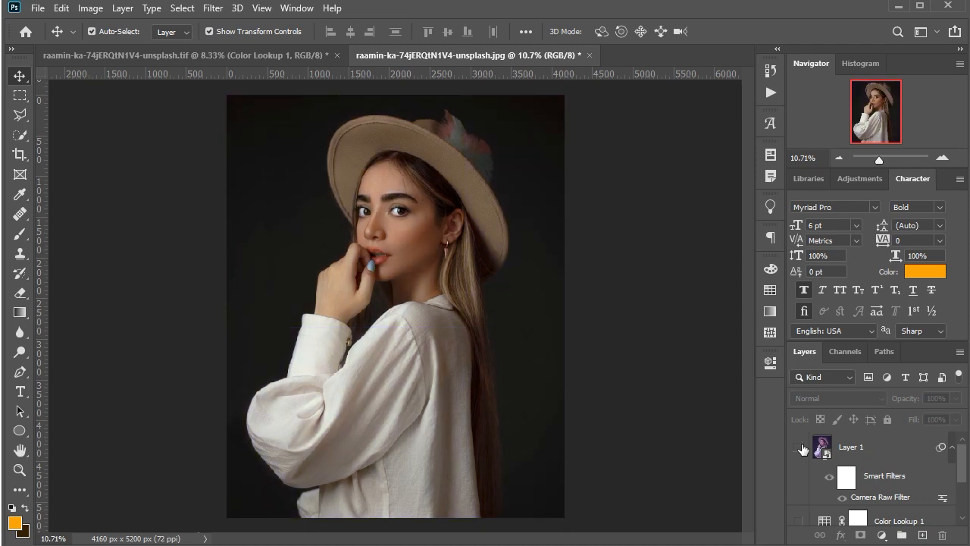
left_click(801, 448)
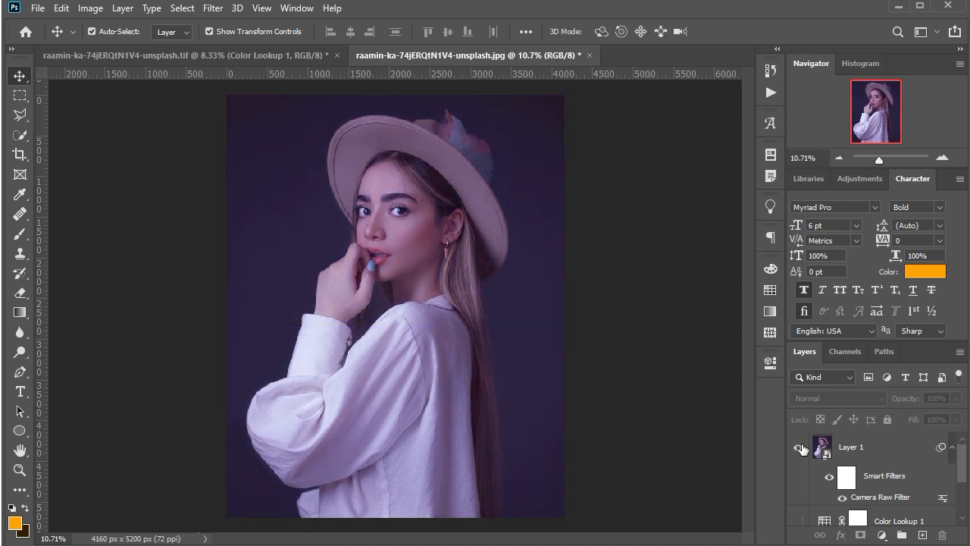